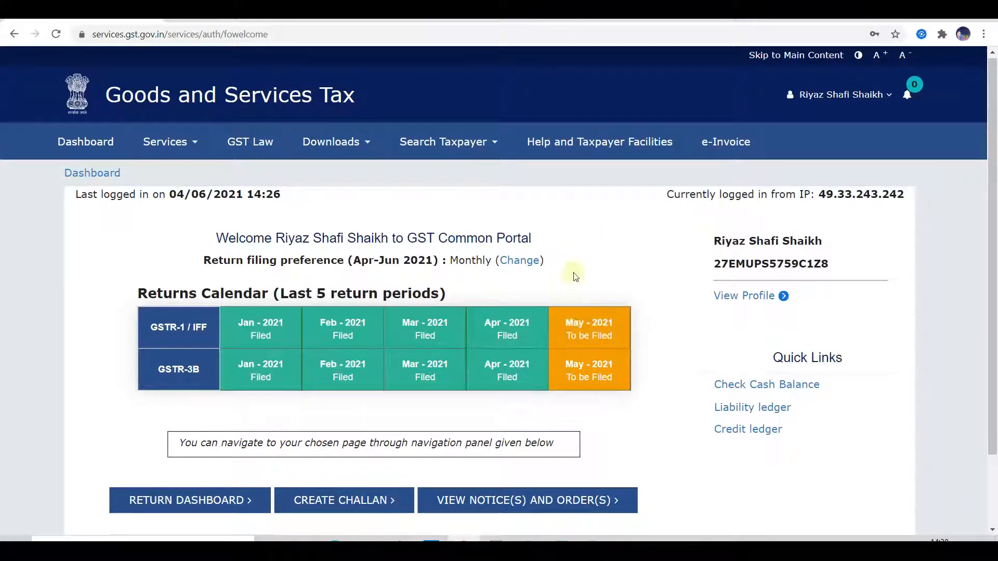
- Open the return dashboard and search for the May returns in Quarter 1 (Apr - Jun) of financial year 2021-22
scroll(575, 277, "down", 3)
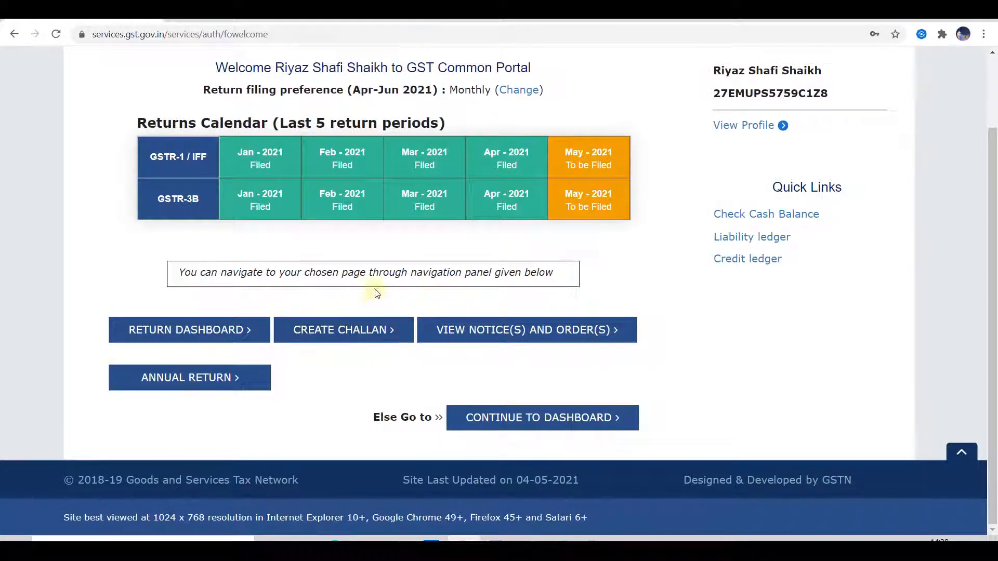
left_click(205, 335)
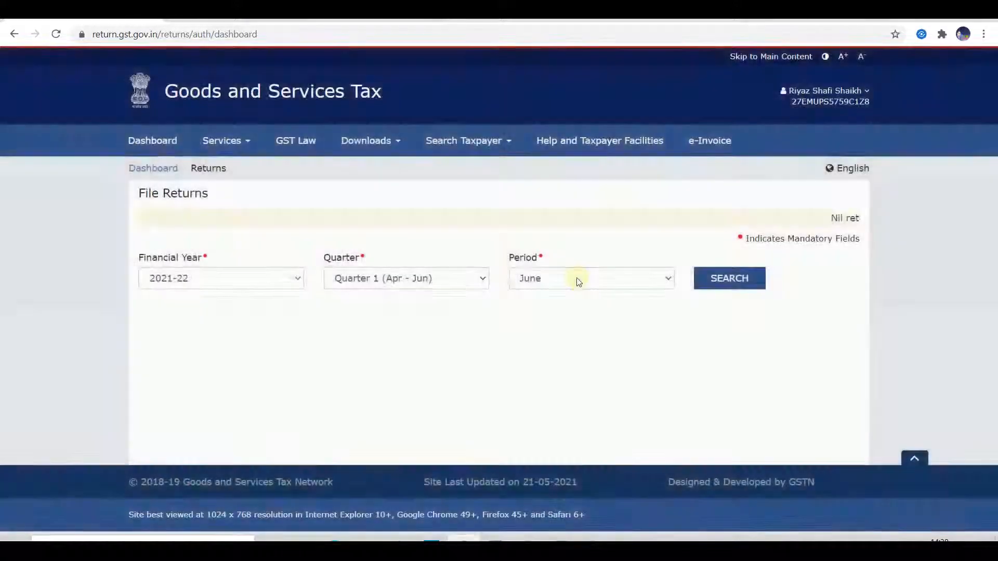
left_click(577, 283)
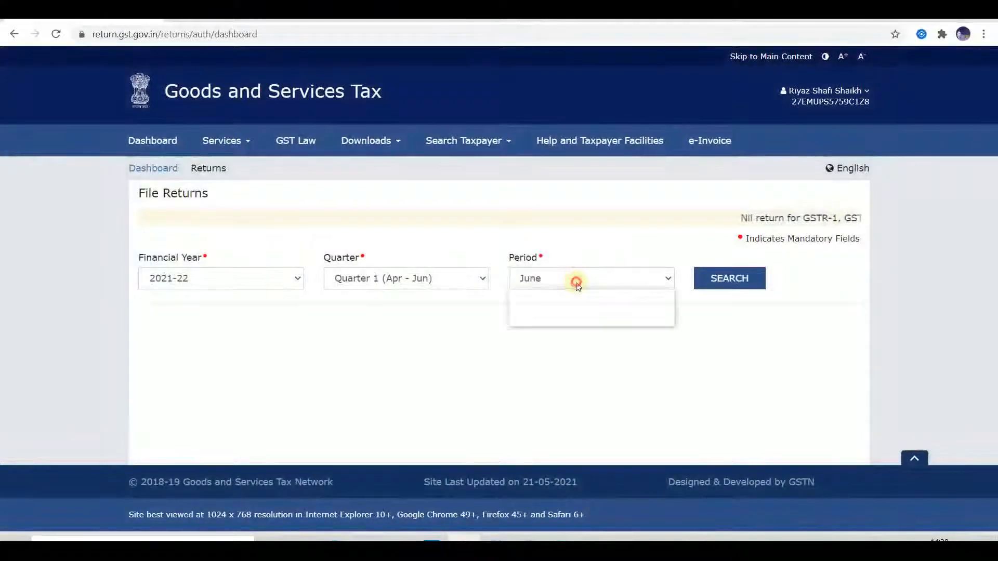
left_click(563, 308)
left_click(742, 289)
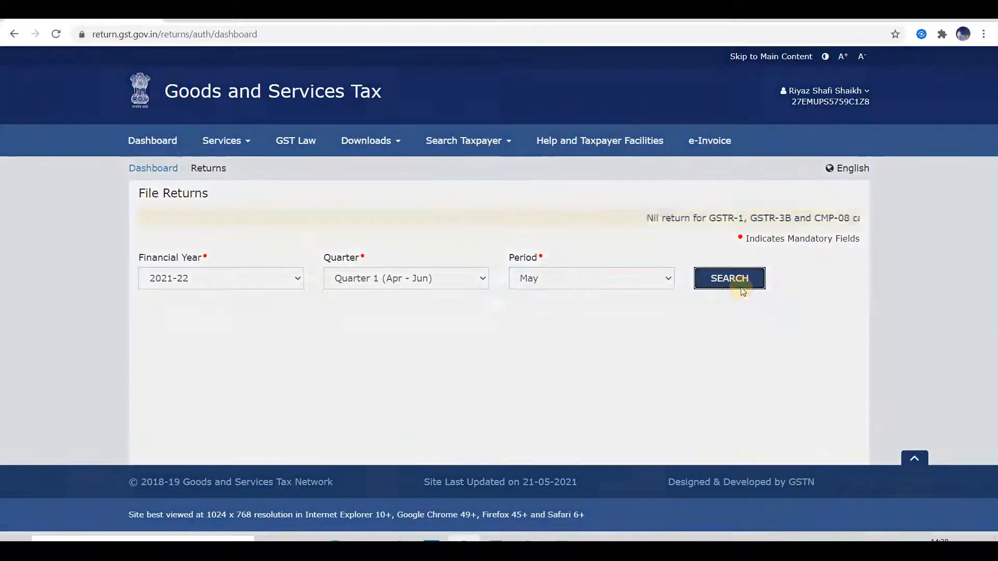
- Open the GSTR1 details of outward supplies for online preparation
scroll(535, 371, "down", 1)
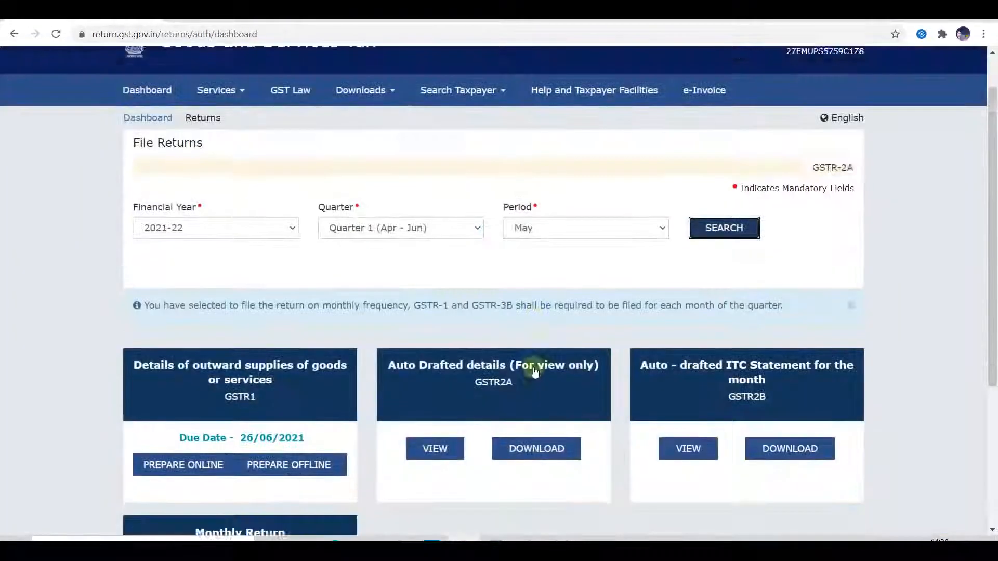
scroll(535, 371, "down", 3)
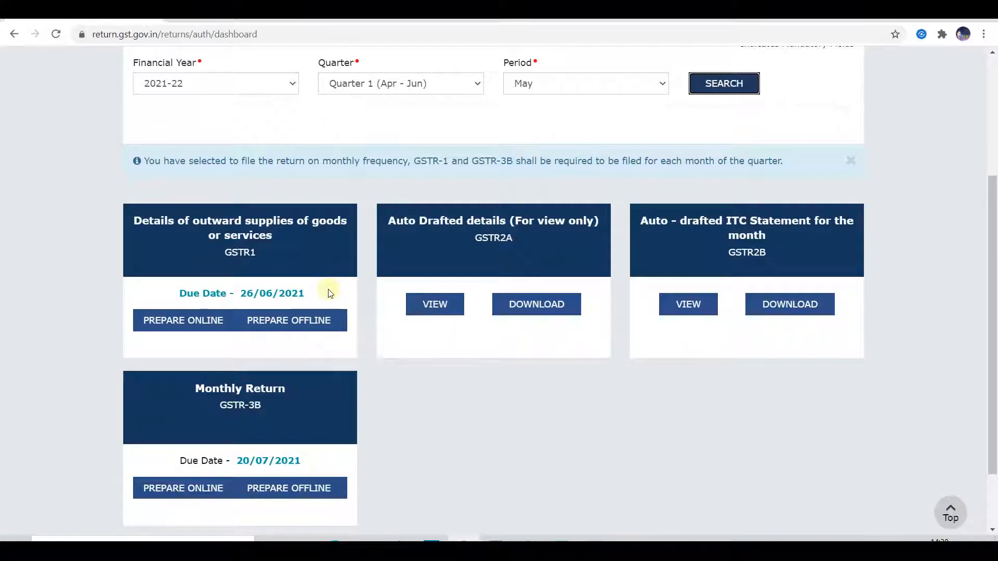
scroll(373, 184, "up", 3)
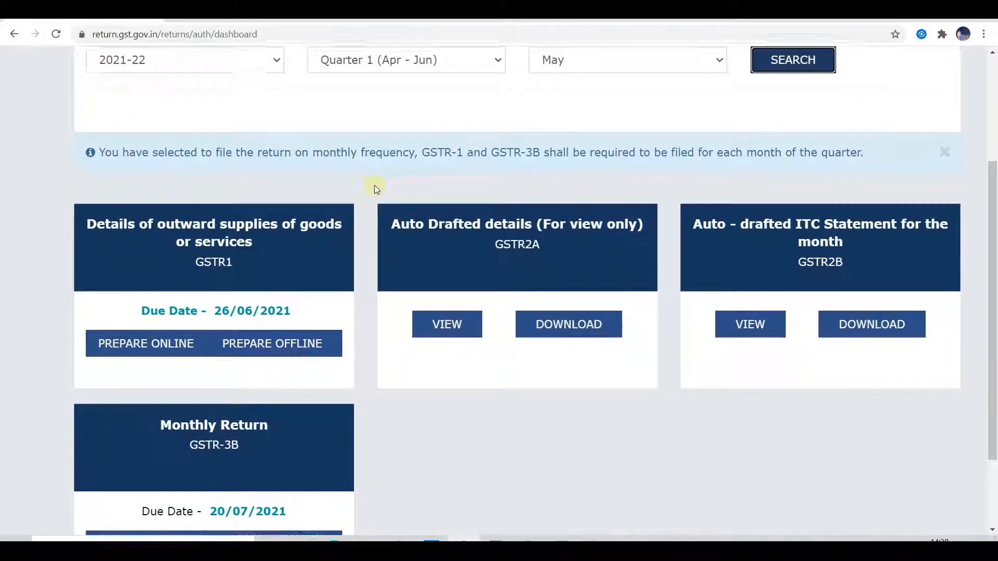
scroll(374, 187, "down", 1)
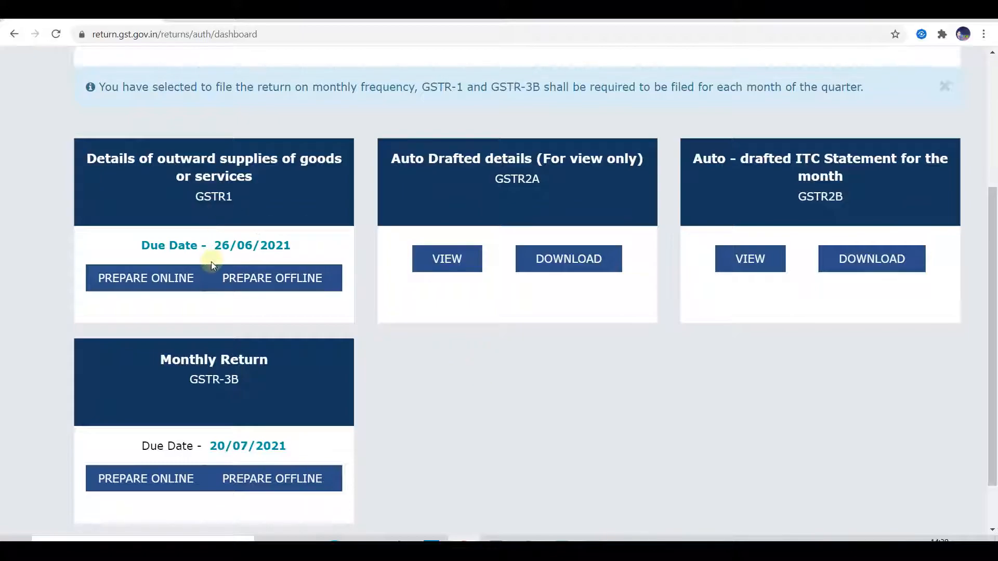
left_click(182, 283)
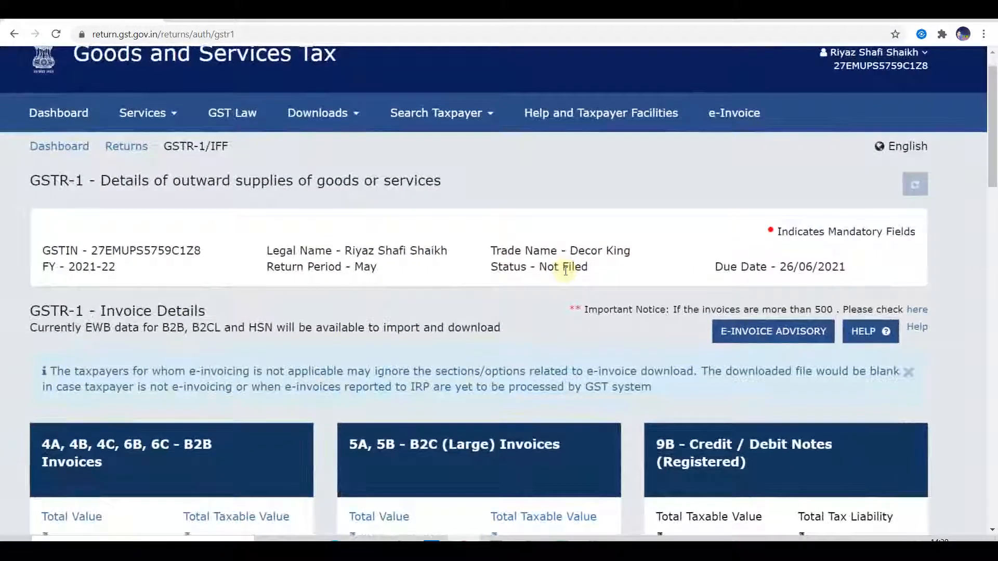
- Open table 12, the HSN-wise summary of outward supplies, in the GSTR-1 return
scroll(545, 301, "down", 10)
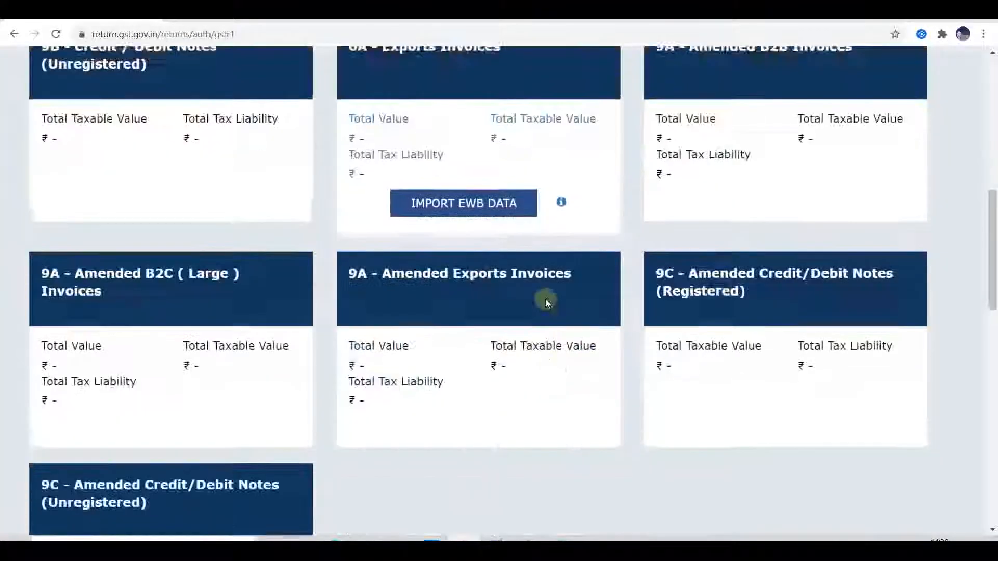
scroll(545, 300, "down", 8)
scroll(546, 303, "down", 7)
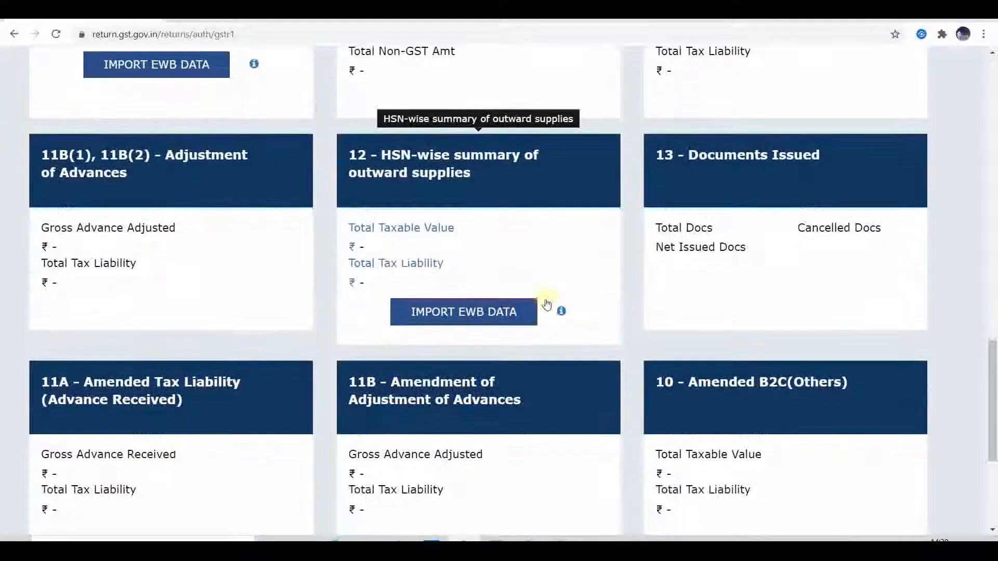
left_click(438, 176)
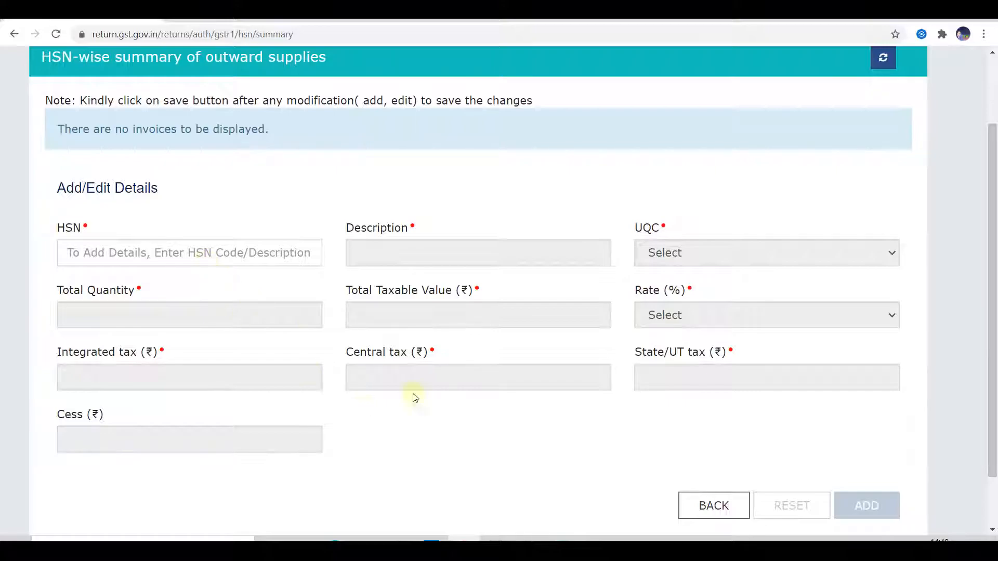
- Look up HSN code 3502 in the add details form, and clear the entry
left_click(217, 254)
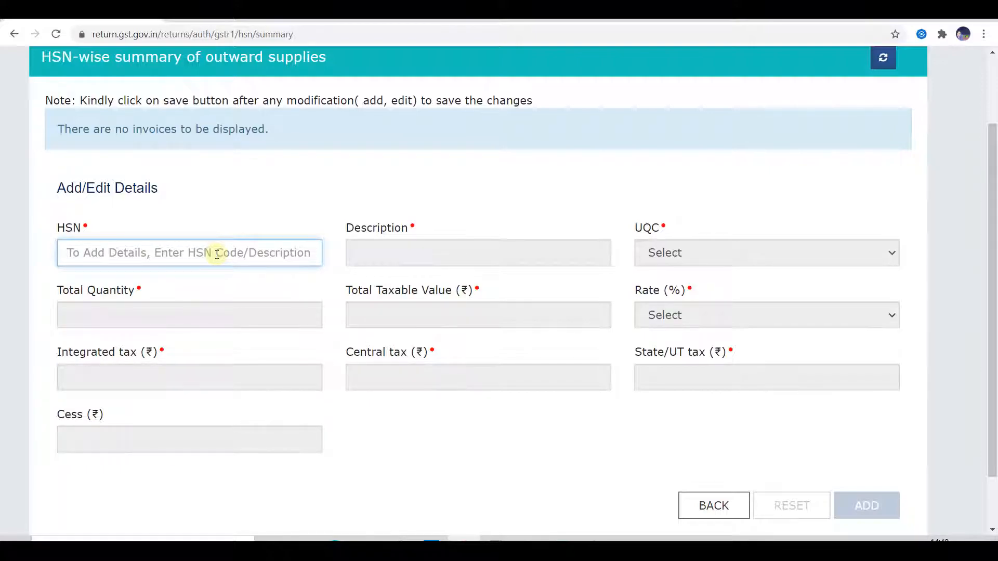
type("3502")
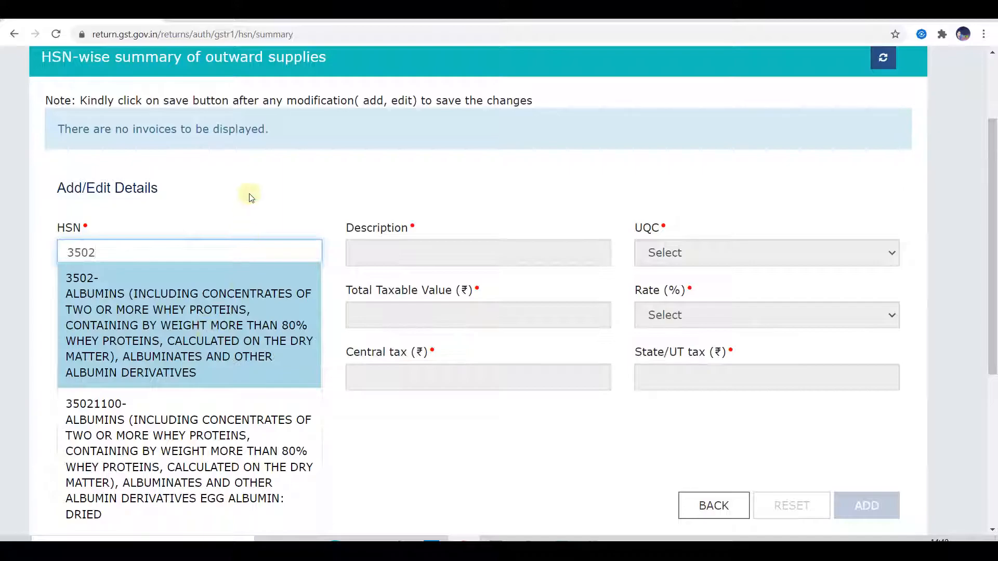
key("BackSpace")
key("BackSpace")
key("BackSpace")
key("BackSpace")
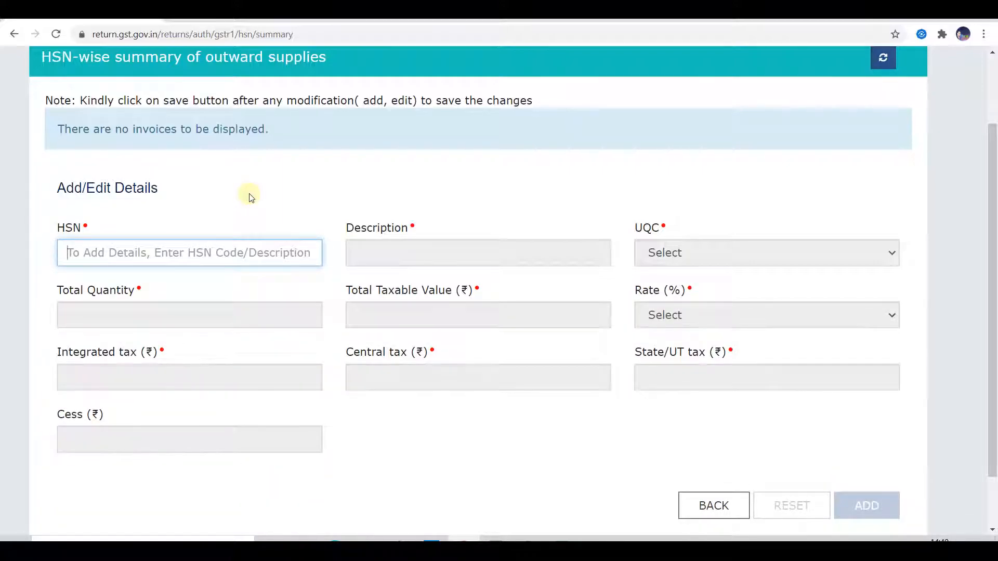
- Search the HSN field by the description "rent" and choose 9966, rental services of transport vehicles
type("ewnr")
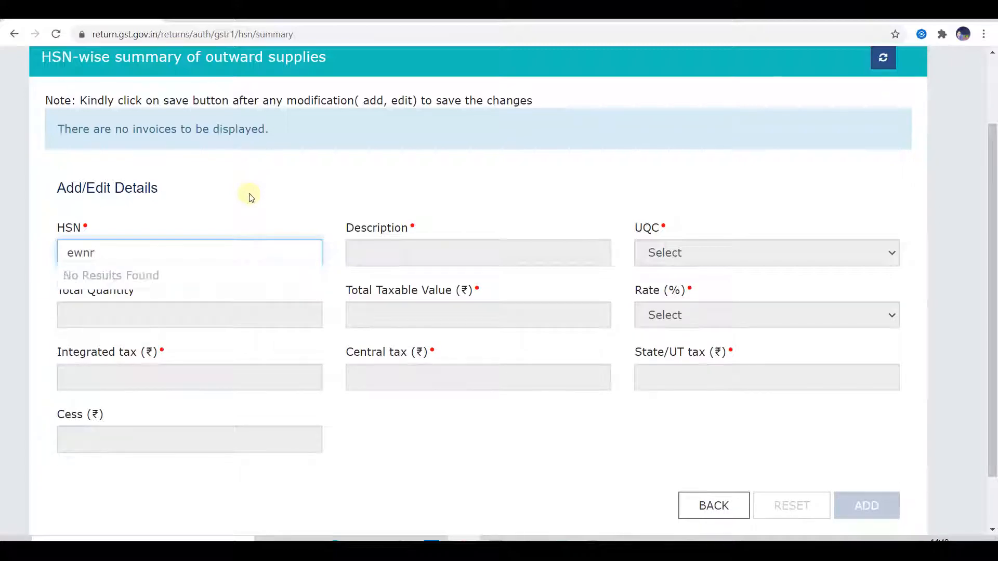
key("BackSpace")
key("BackSpace")
key("BackSpace")
type("re")
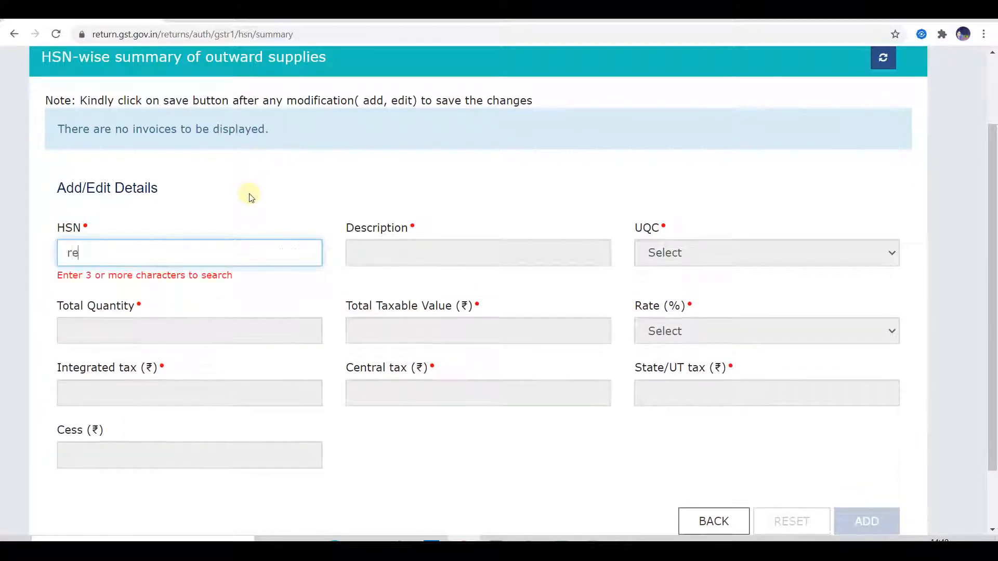
type("nt")
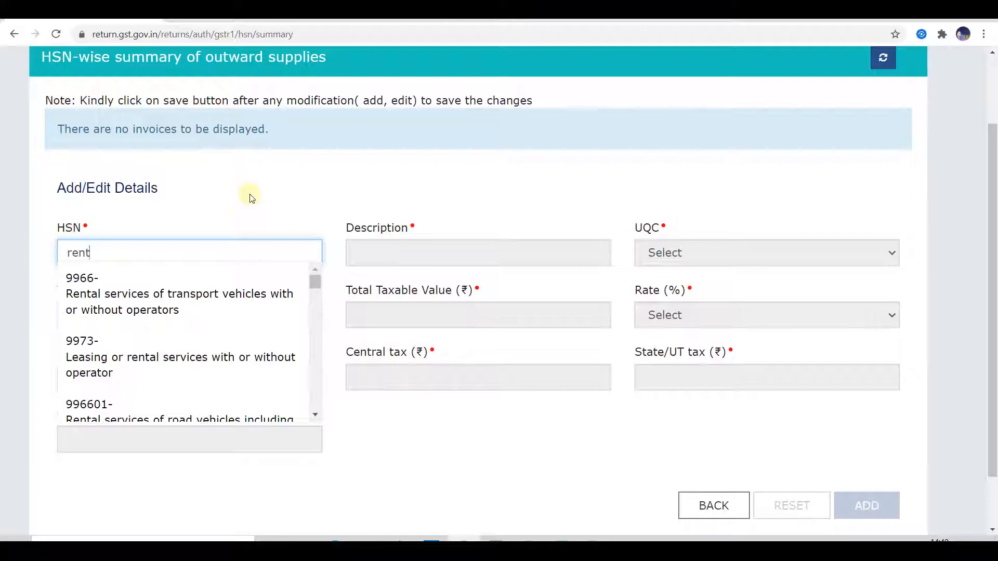
left_click(161, 296)
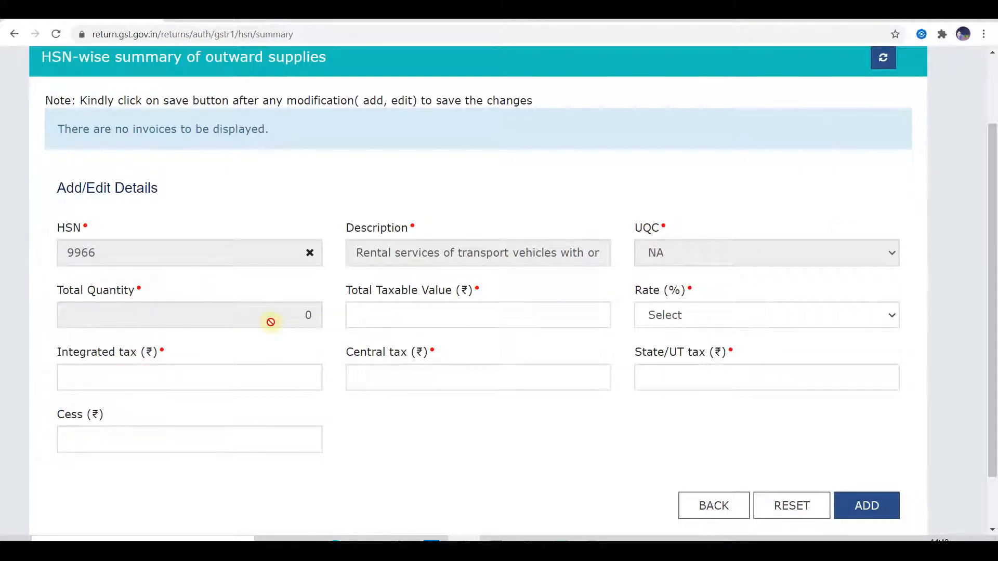
- Replace the chosen HSN with 3405, polishes and creams, found by searching the description "furn"
left_click(310, 252)
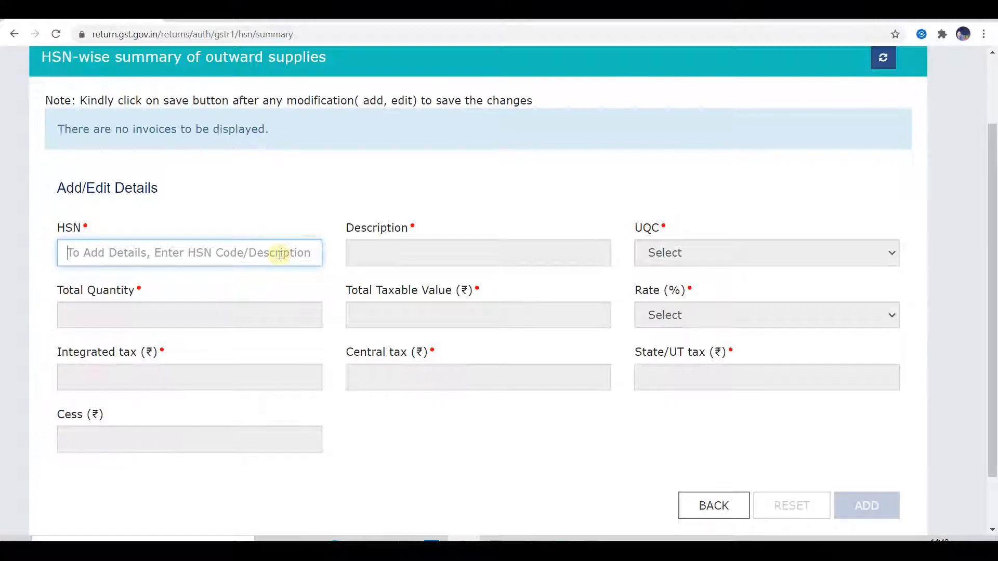
type("f")
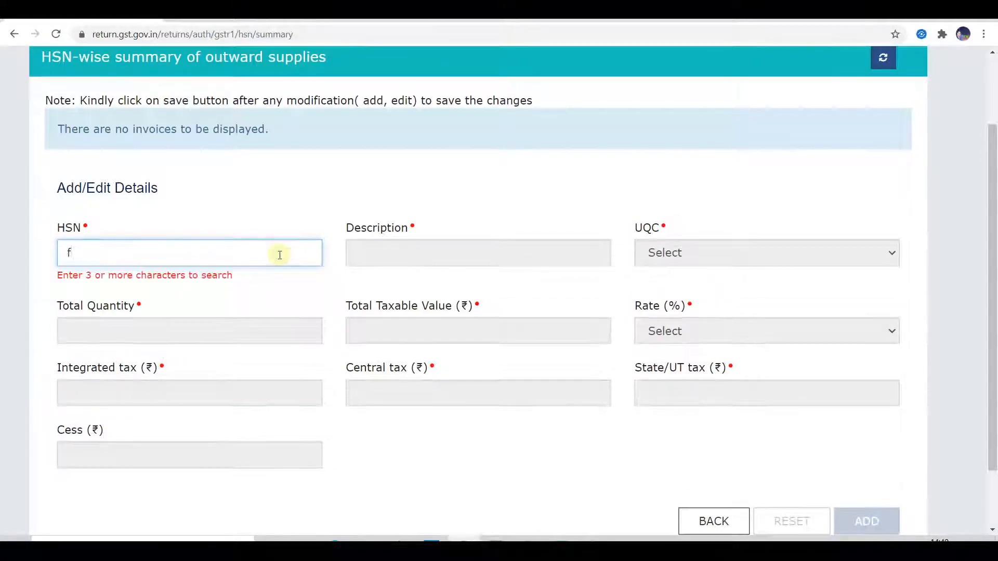
type("urn")
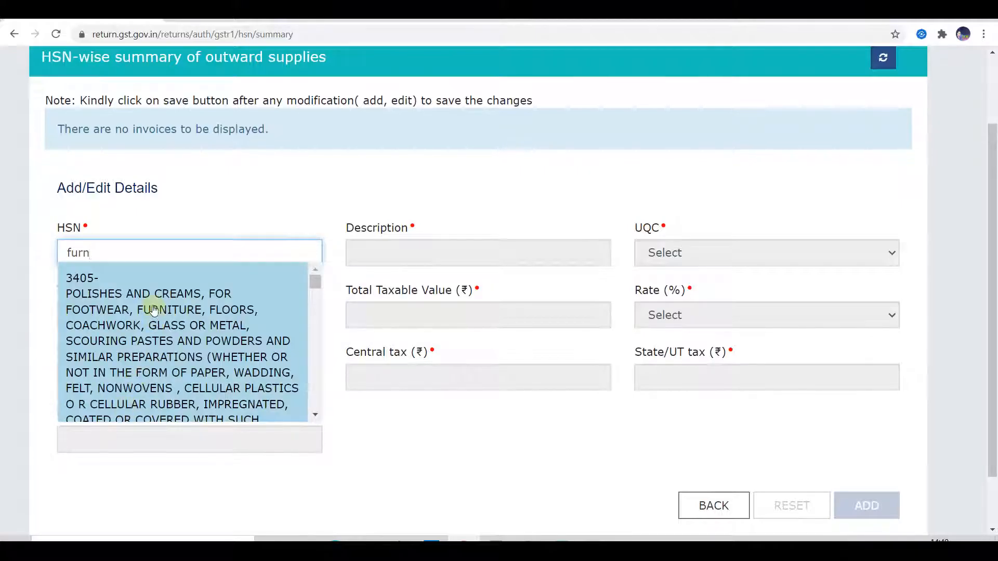
left_click(159, 309)
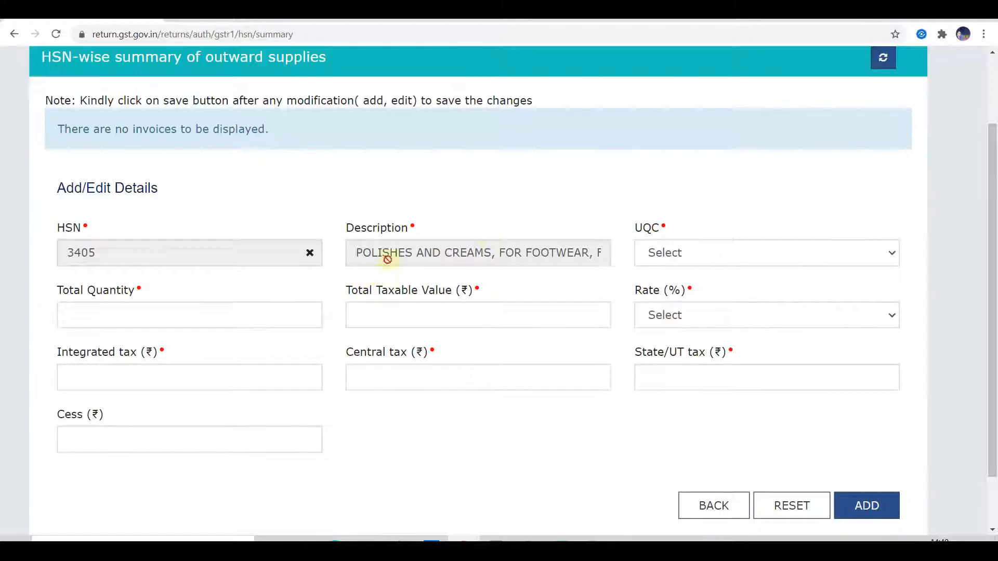
- Check the available units and tax rates, and set the UQC to BAG-BAGS for HSN 3405
left_click(667, 256)
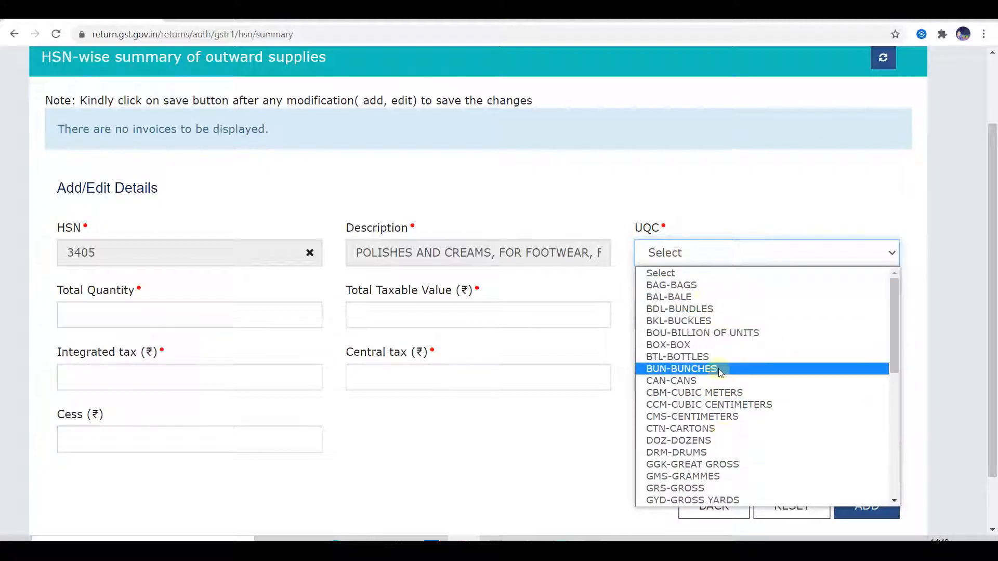
left_click(695, 246)
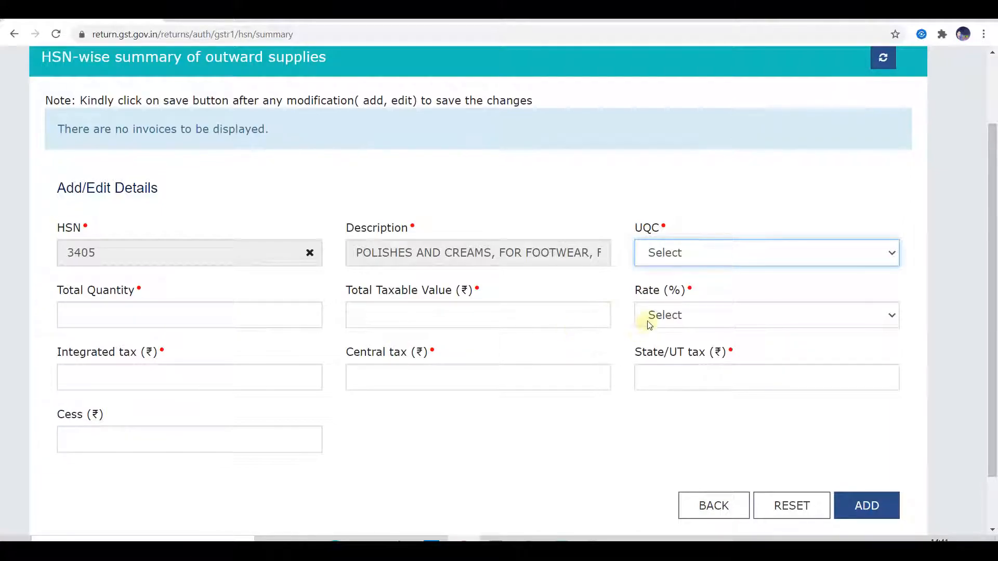
left_click(679, 318)
left_click(681, 320)
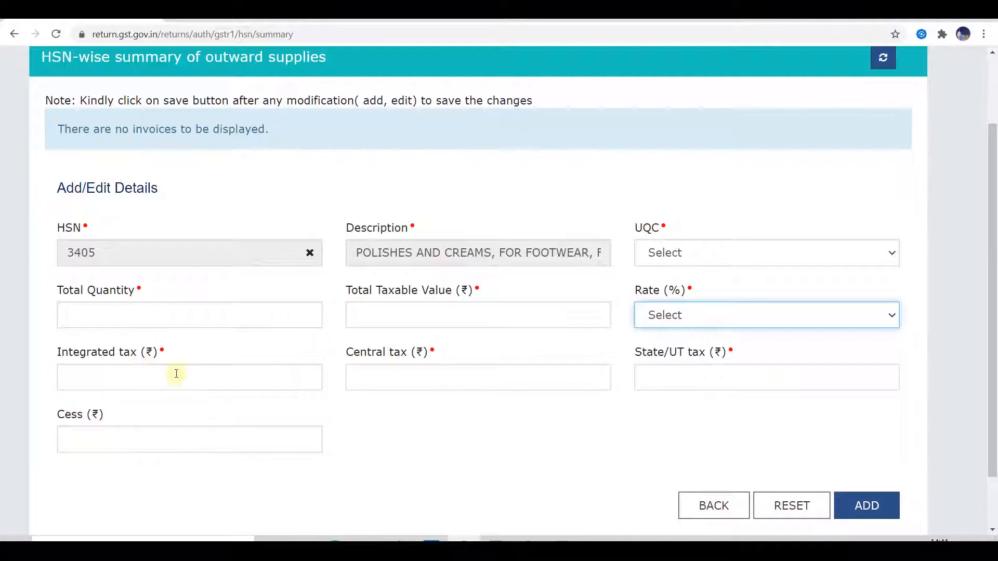
left_click(686, 252)
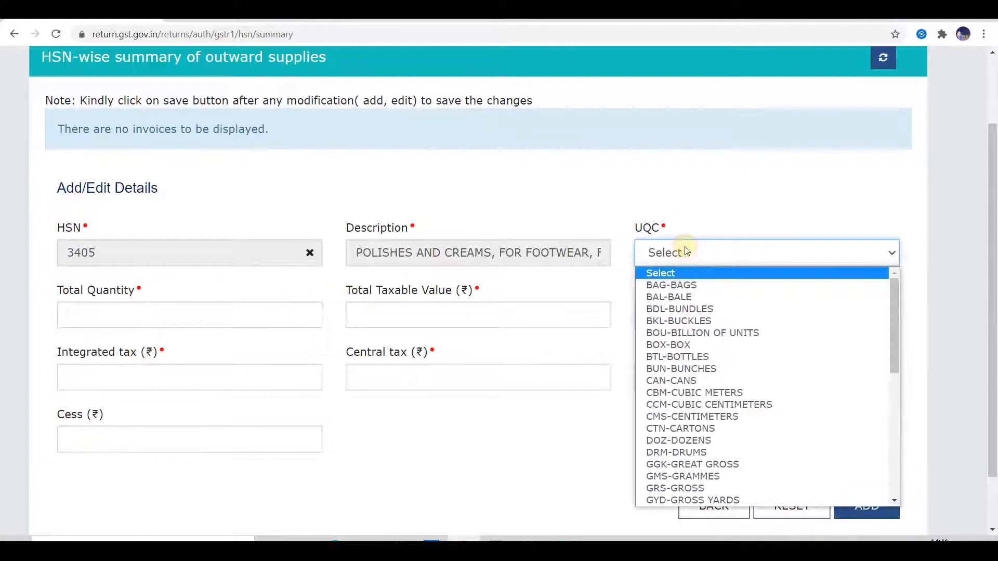
left_click(679, 285)
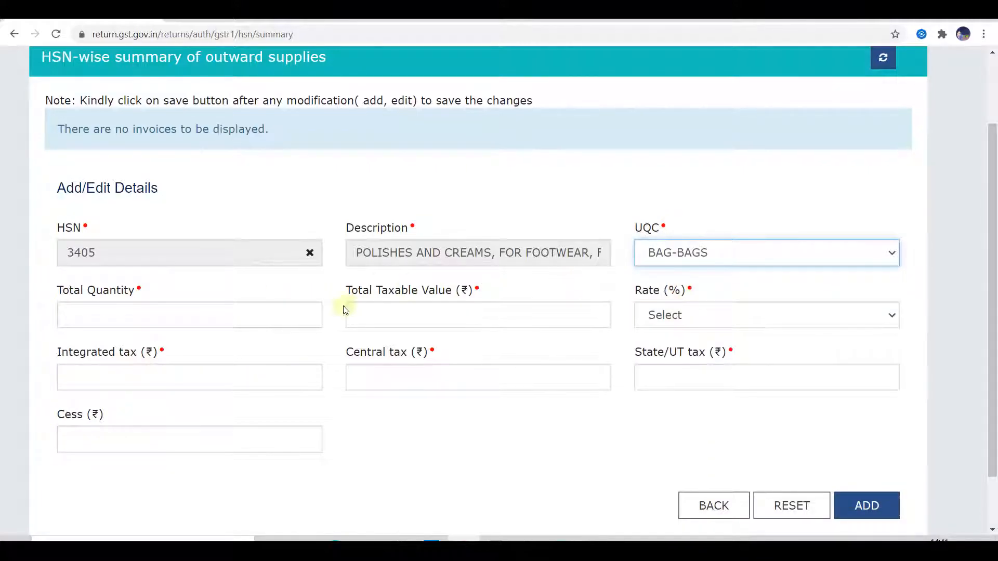
- Set the total quantity to 50, the total taxable value to 100000 and the rate to 5%
left_click(262, 318)
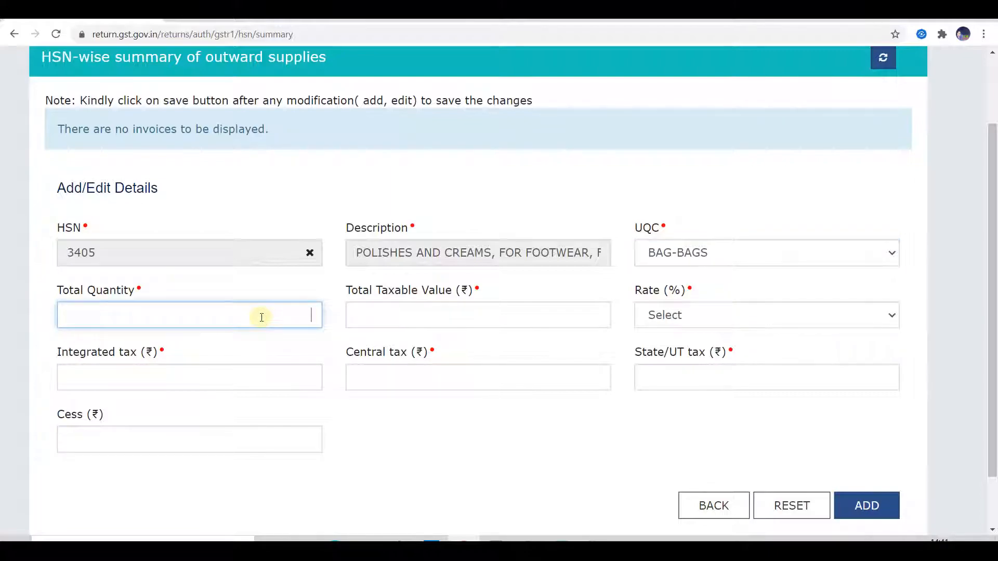
left_click(416, 311)
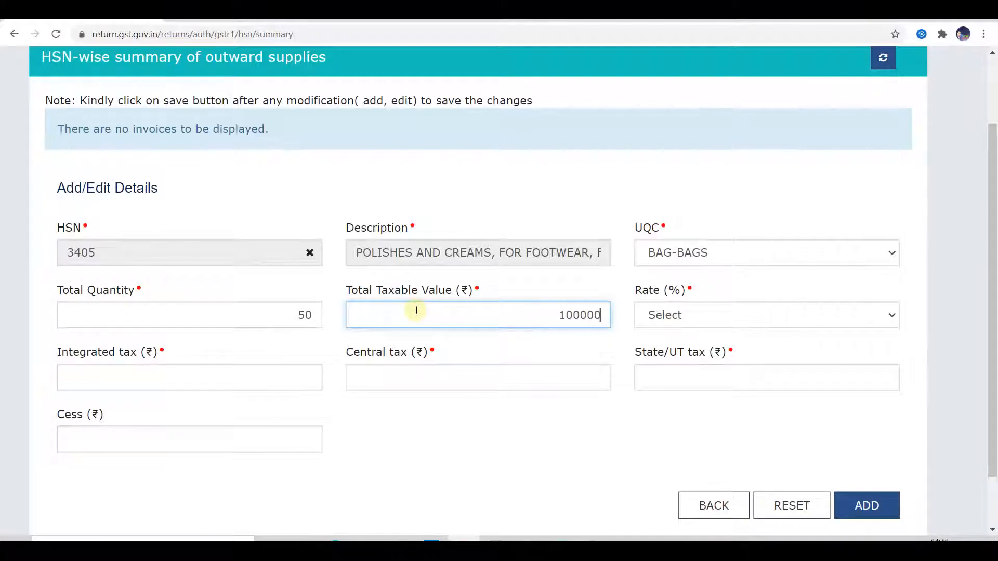
left_click(684, 314)
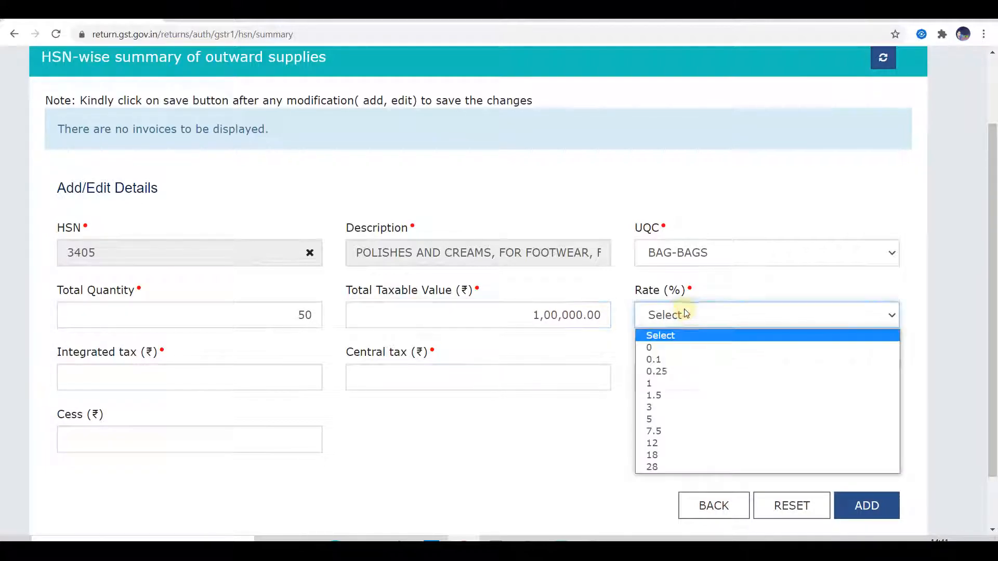
left_click(665, 421)
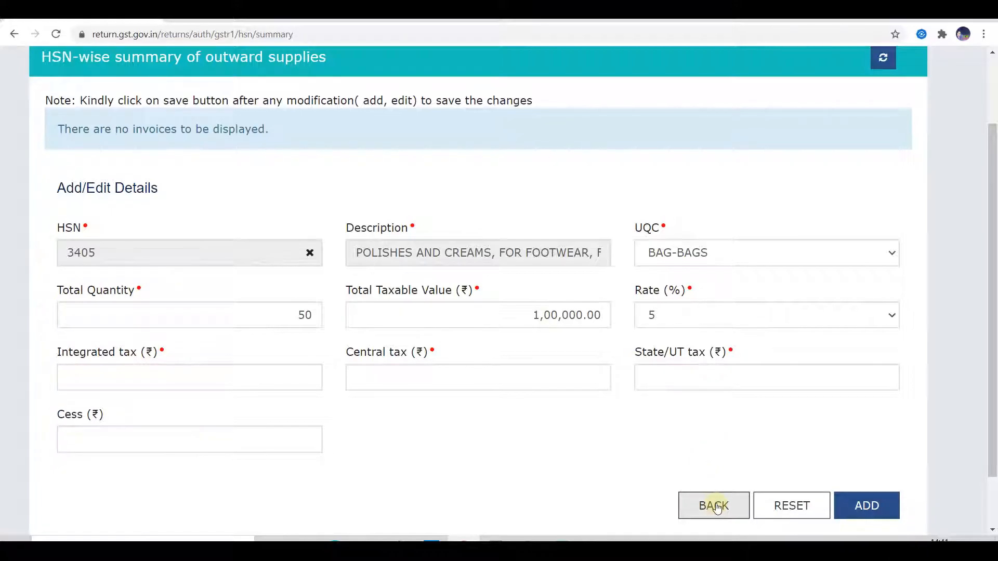
- Reset the HSN details form, discarding all entered values
left_click(783, 506)
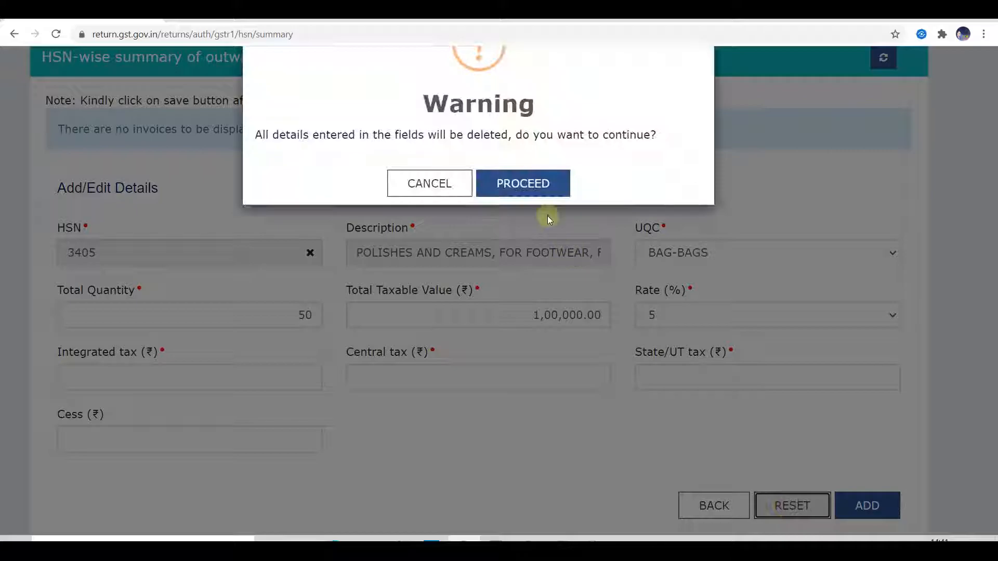
left_click(539, 188)
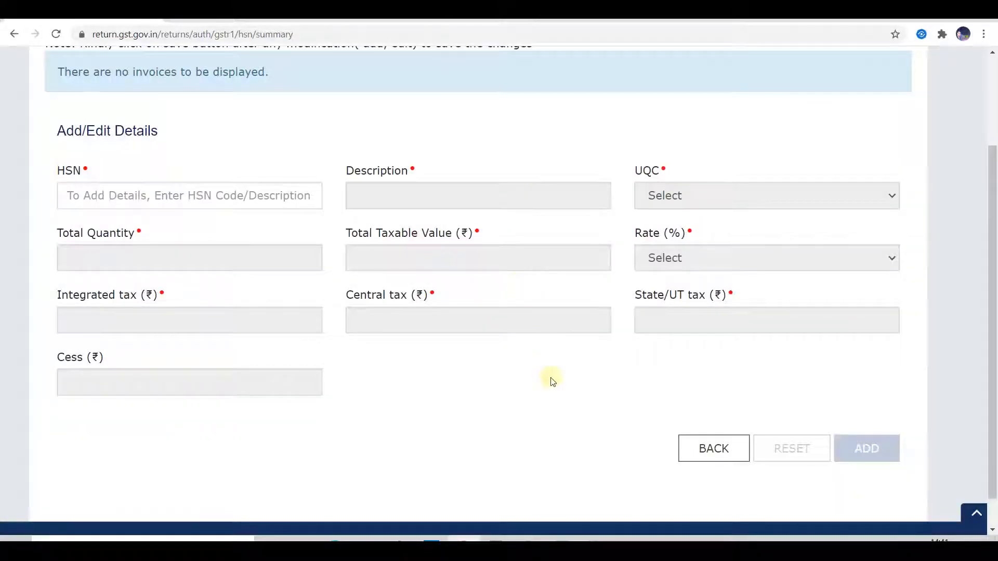
scroll(553, 381, "up", 2)
scroll(468, 375, "down", 2)
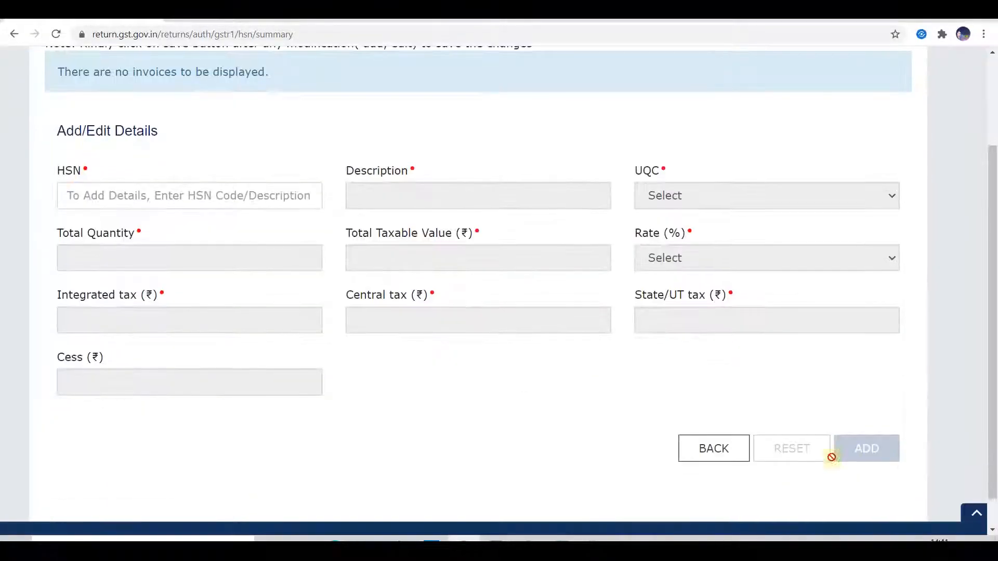
- Return to the GSTR-1 return overview and look over its table tiles and the summary and filing options
left_click(716, 452)
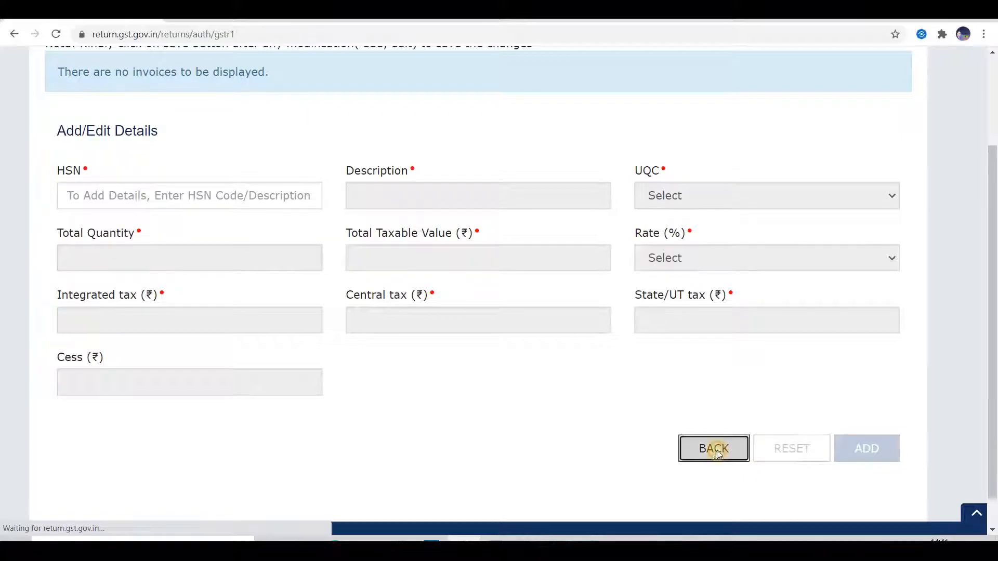
scroll(494, 349, "down", 10)
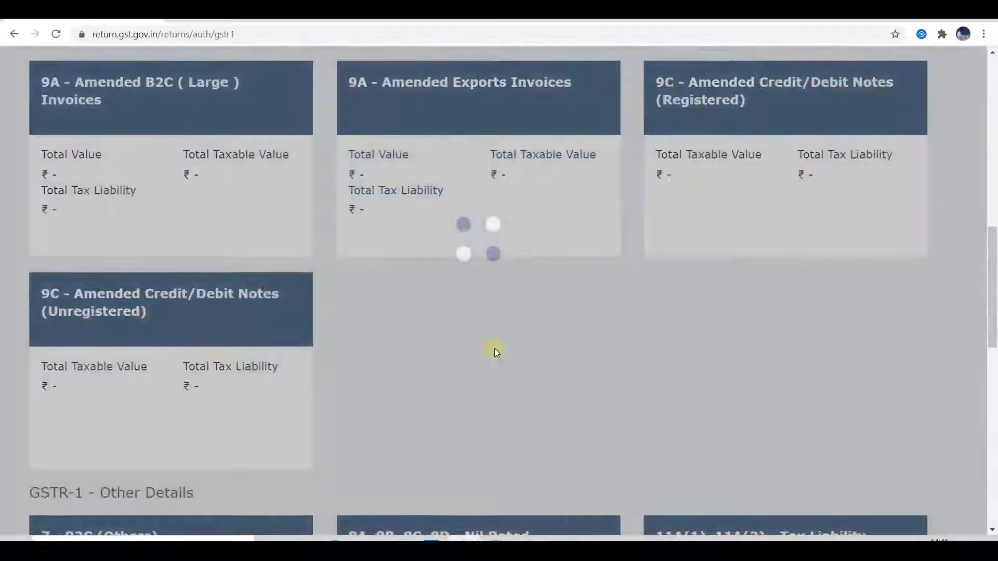
scroll(494, 350, "down", 5)
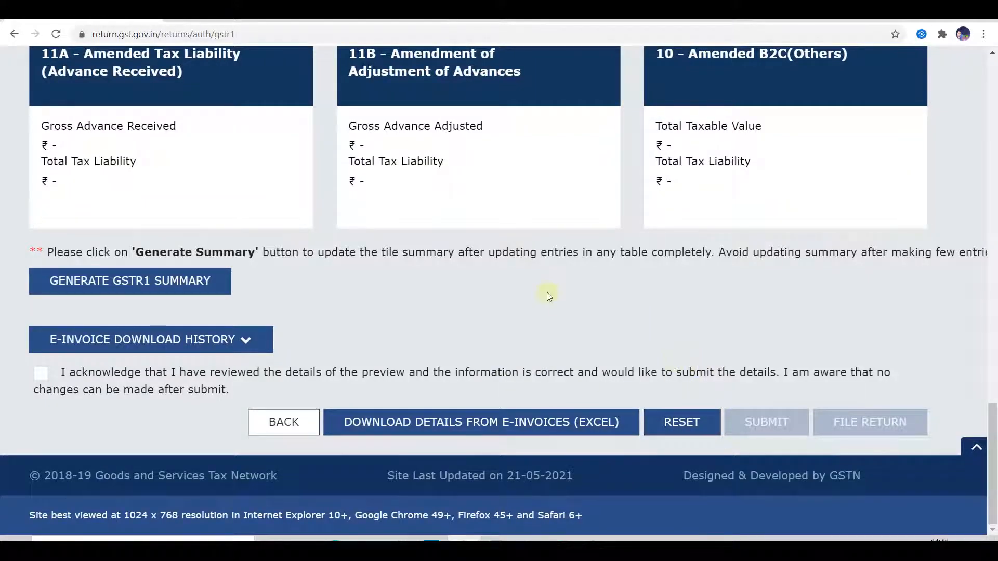
scroll(548, 296, "up", 10)
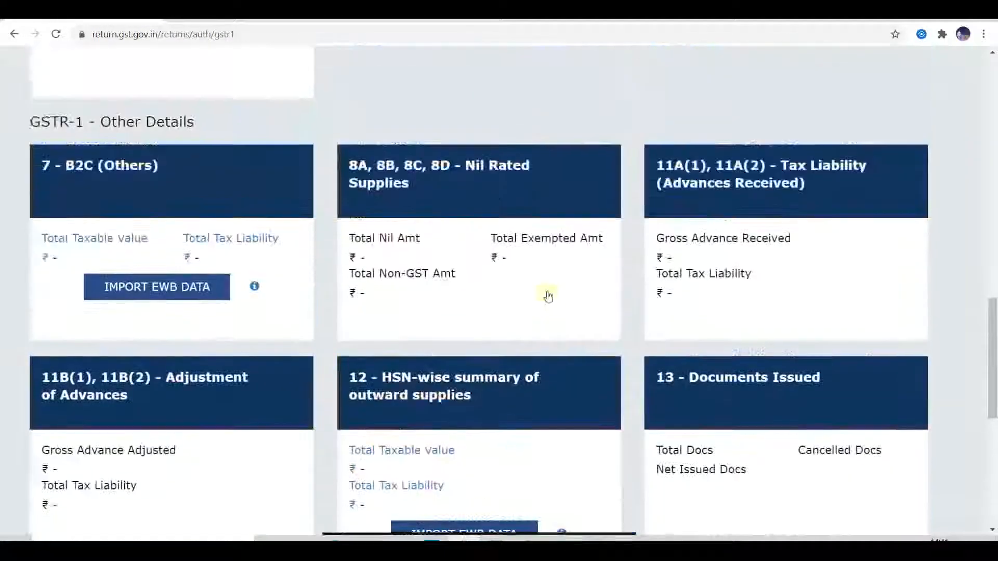
scroll(549, 296, "up", 10)
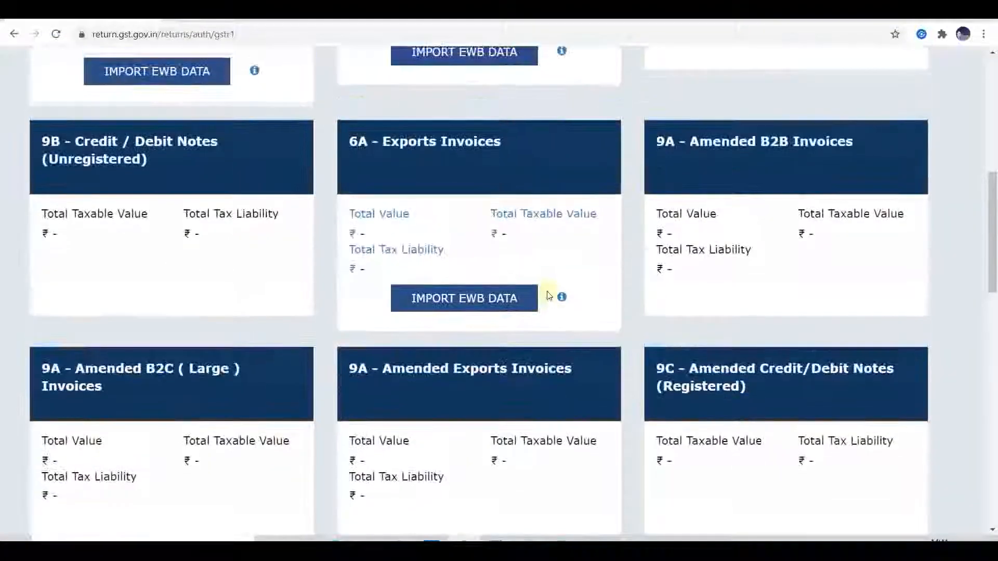
scroll(548, 296, "up", 10)
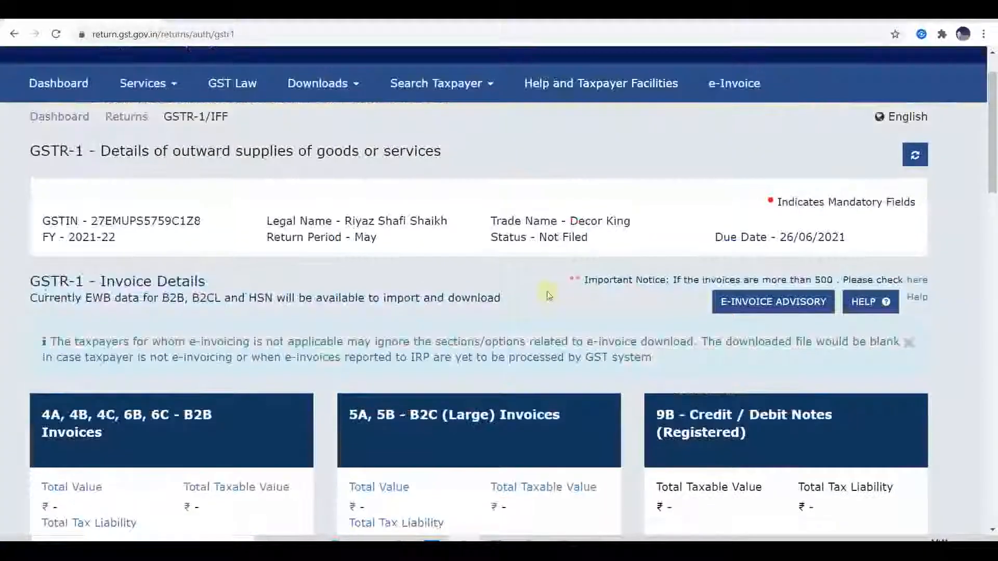
scroll(548, 295, "up", 2)
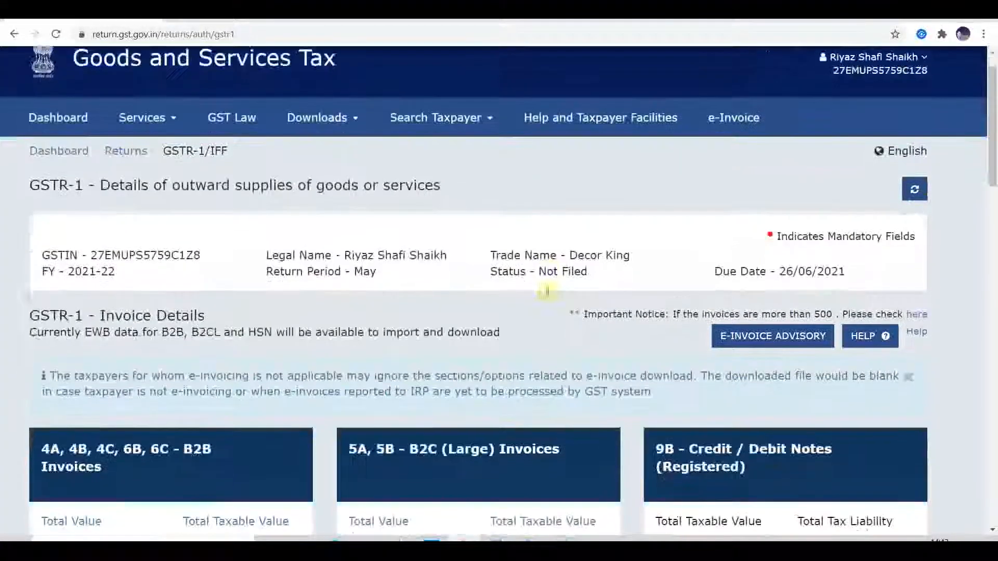
scroll(546, 291, "down", 20)
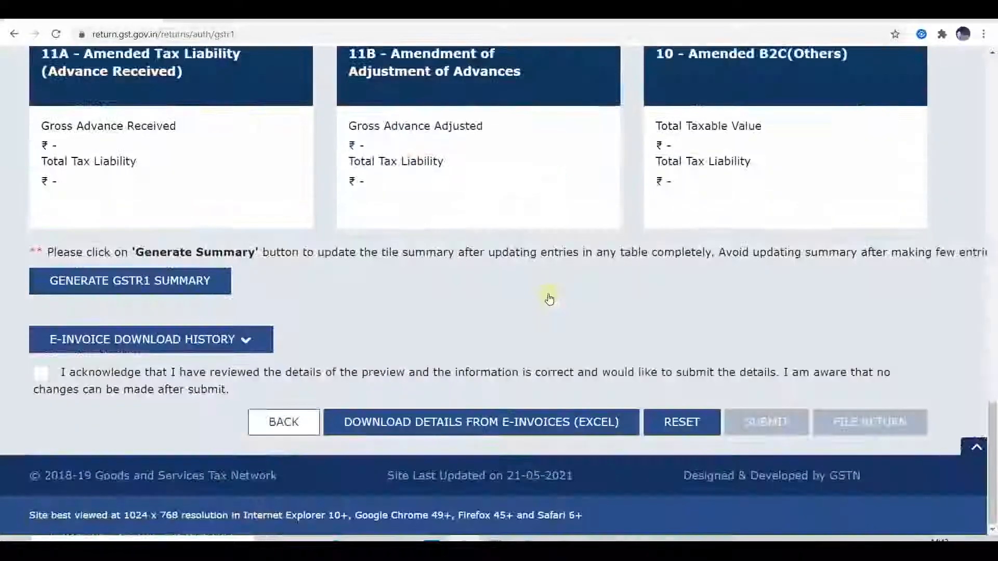
scroll(476, 295, "up", 2)
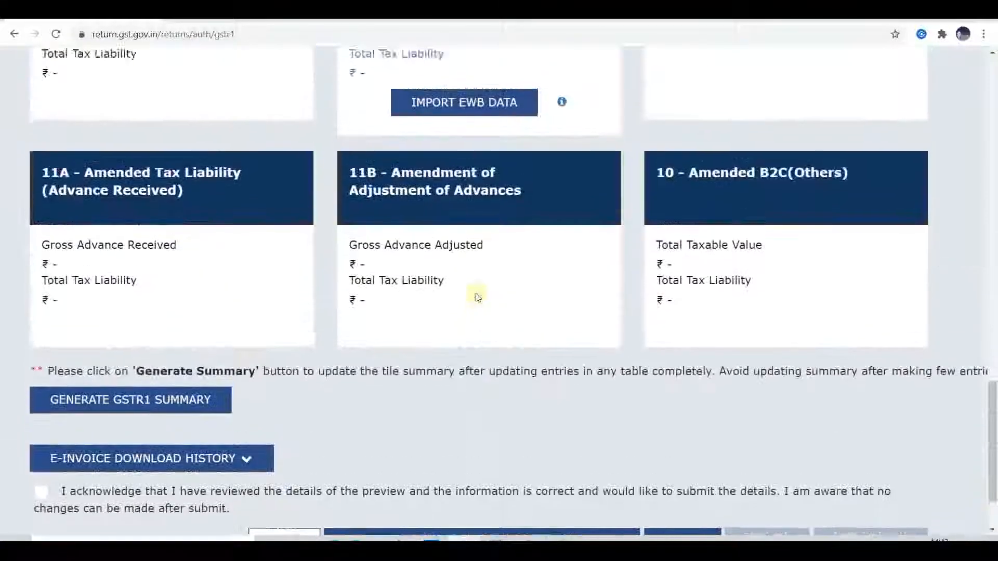
scroll(477, 297, "up", 15)
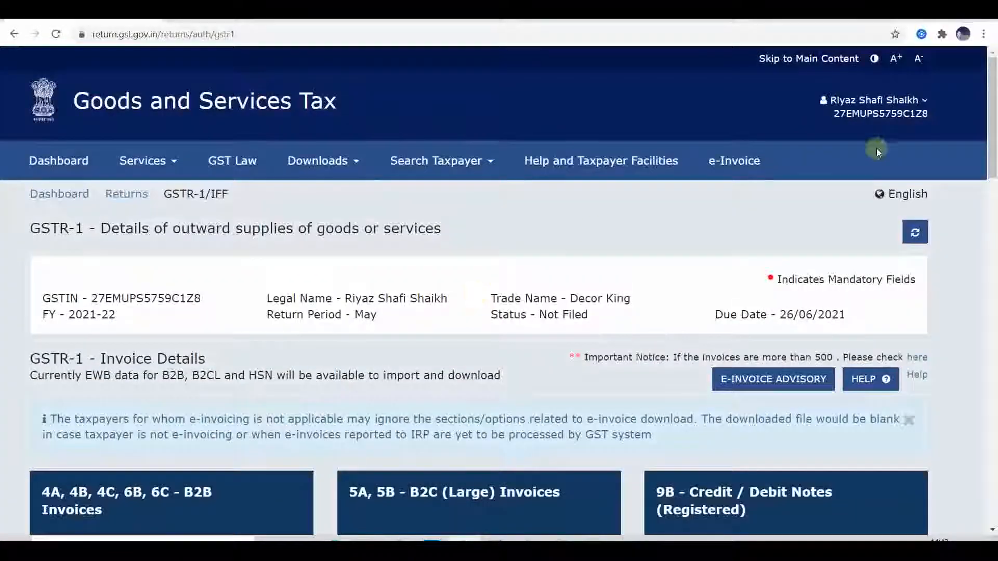
- Log out of the taxpayer account and go to the GST portal's home page
left_click(883, 101)
left_click(800, 254)
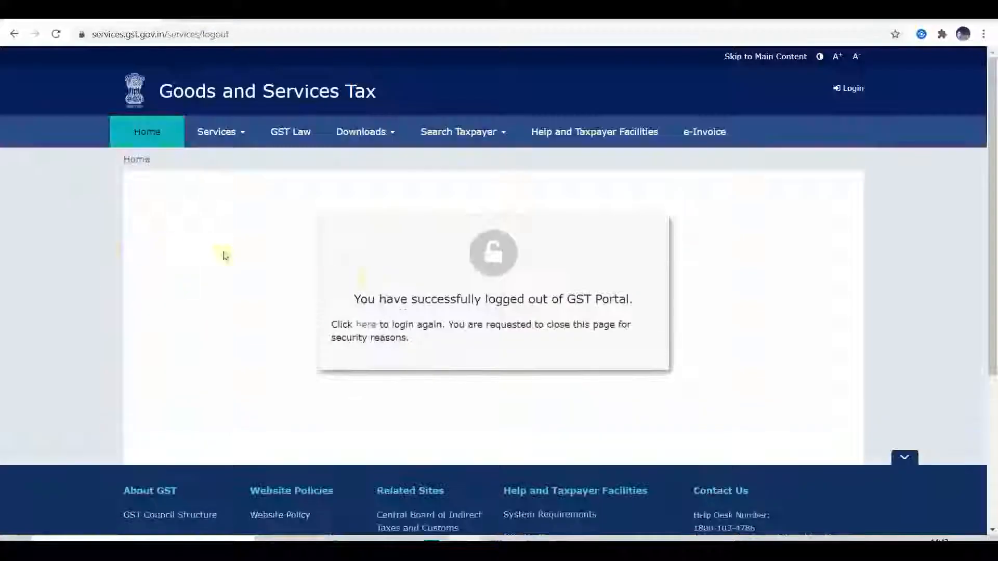
left_click(138, 135)
- Open the 03/06/2021 news item "Extension in dates of various GST Compliances for GST Taxpayers" and enlarge the page for reading
scroll(244, 257, "down", 3)
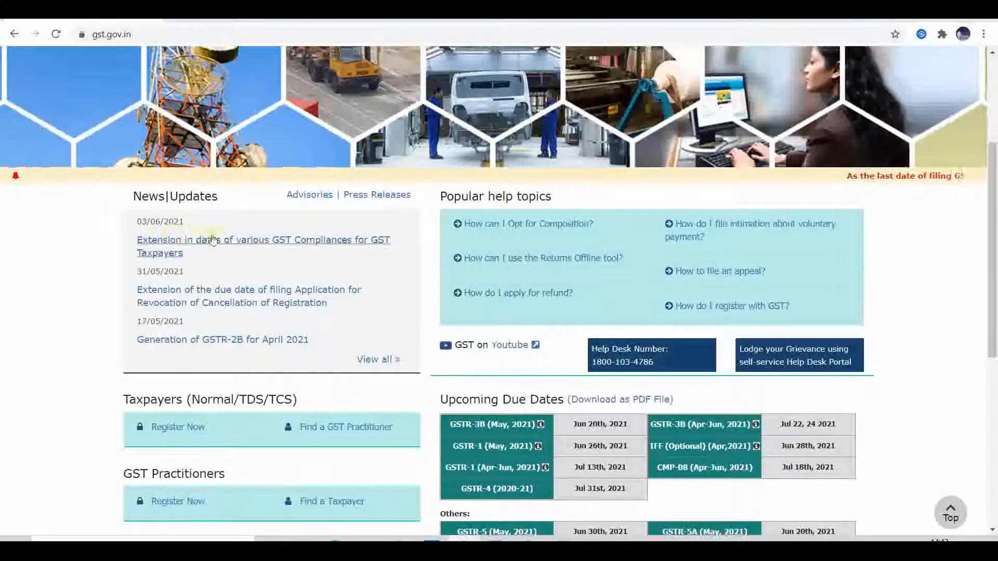
left_click(257, 244)
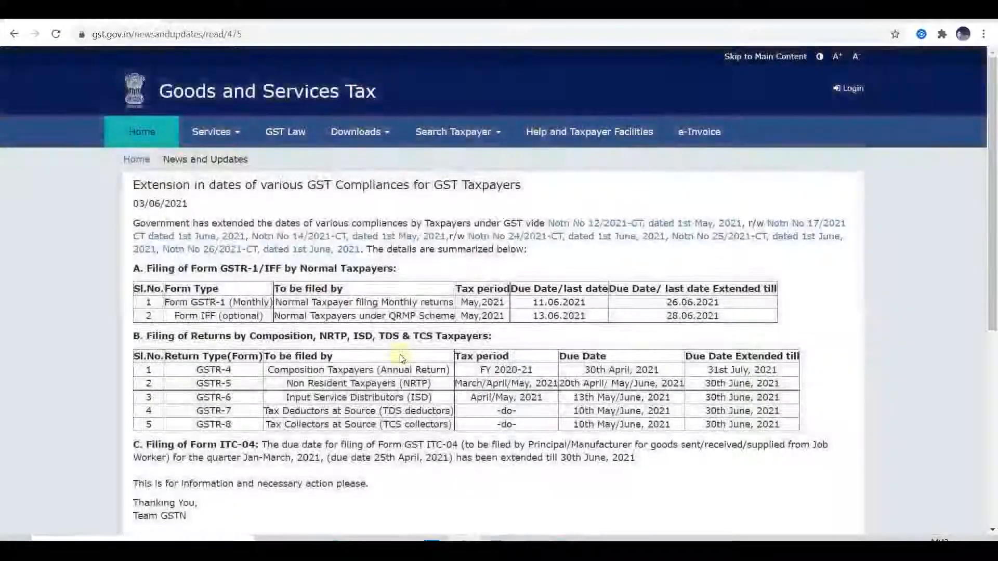
key("ctrl+plus")
key("ctrl+plus")
- Examine the original and extended due dates for GSTR-1/IFF, the other returns and Form ITC-04 in the notice
scroll(401, 358, "up", 1)
scroll(402, 358, "down", 1)
scroll(402, 356, "up", 1)
scroll(402, 353, "down", 2)
scroll(369, 246, "up", 2)
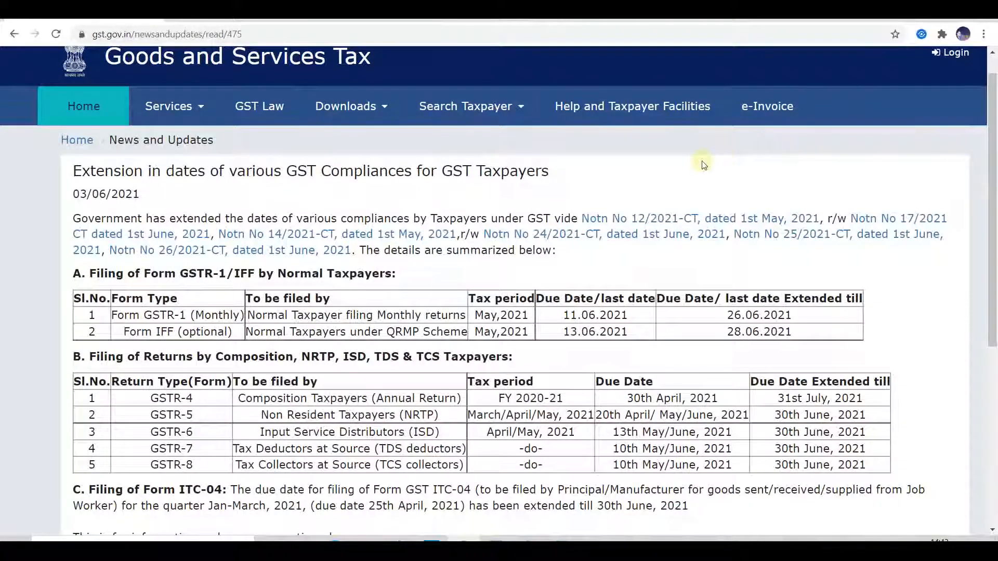
scroll(703, 164, "up", 1)
scroll(703, 165, "down", 3)
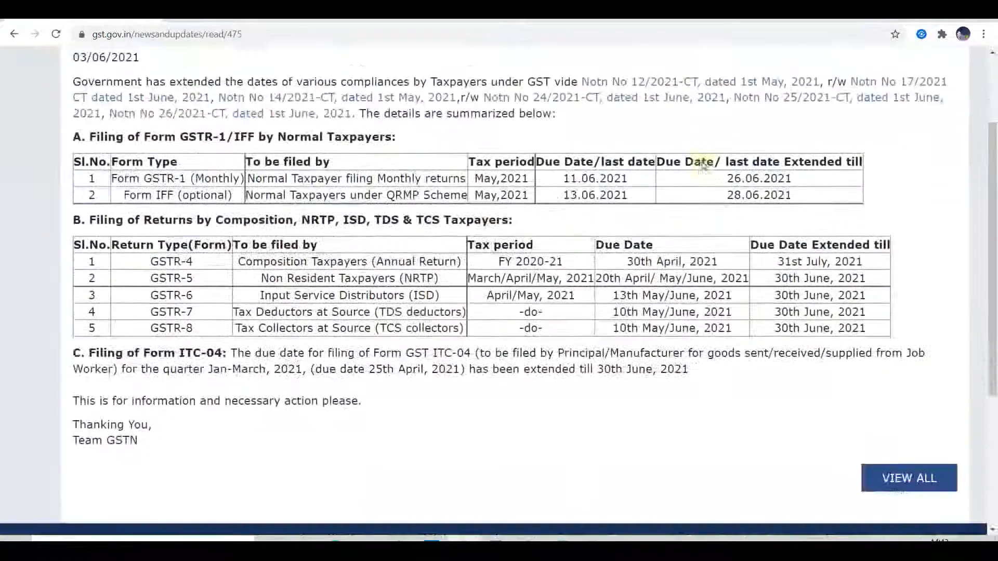
scroll(703, 165, "up", 2)
scroll(702, 165, "up", 2)
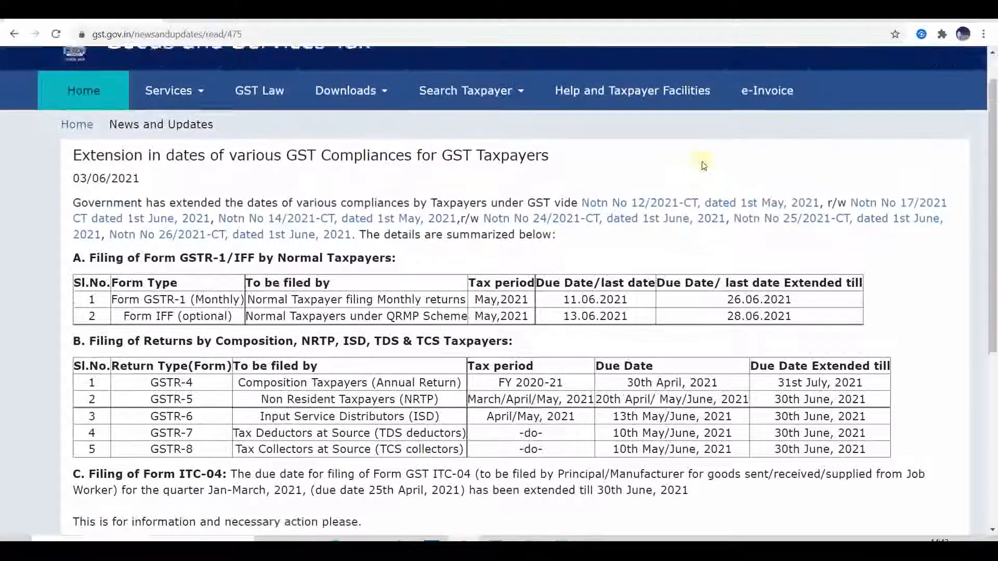